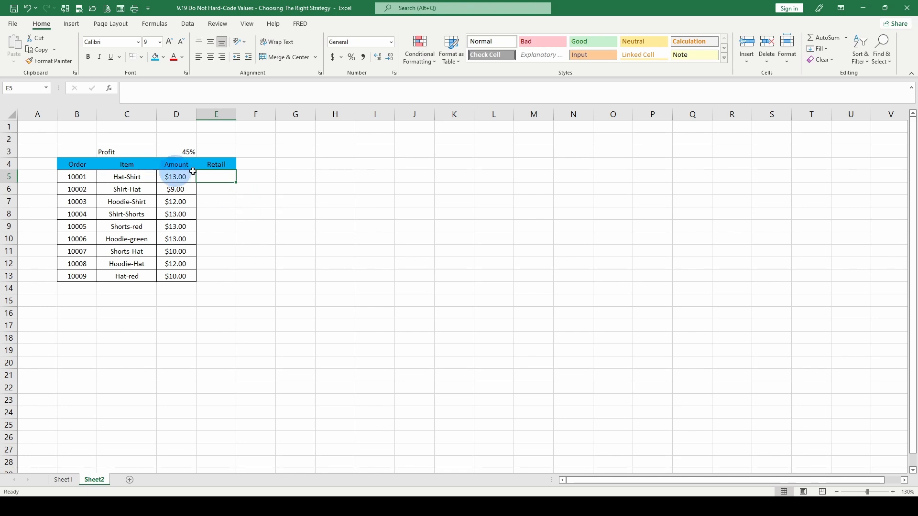
- Rename the Amount column header in D4 to Wholesale
left_click(174, 167)
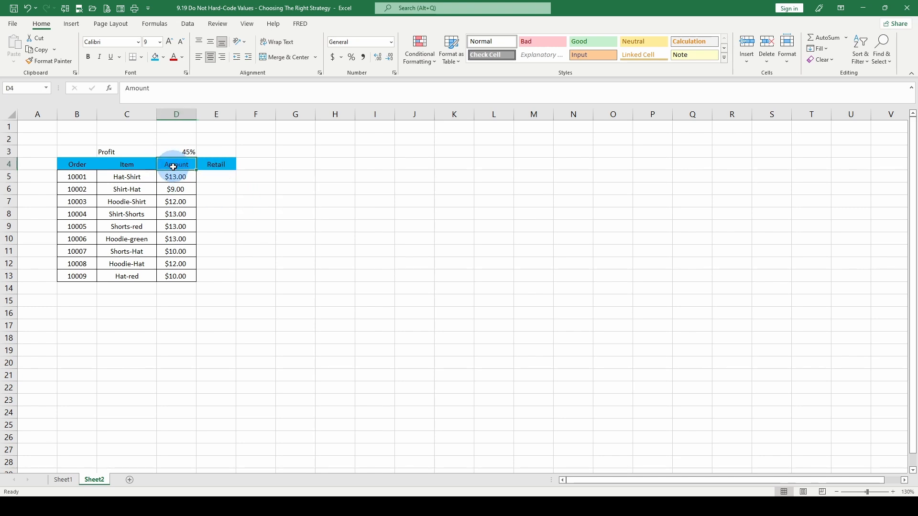
type("Wh")
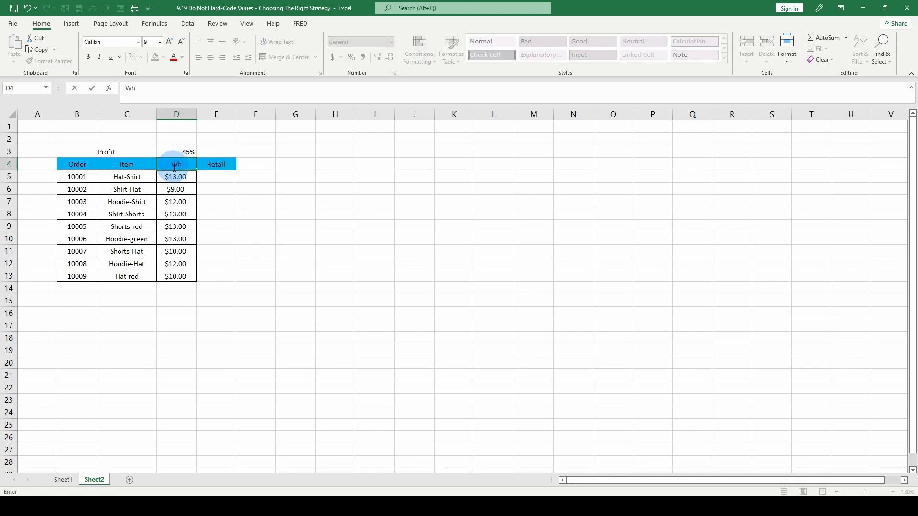
type("olesale")
key("Return")
left_click(216, 202)
right_click(219, 204)
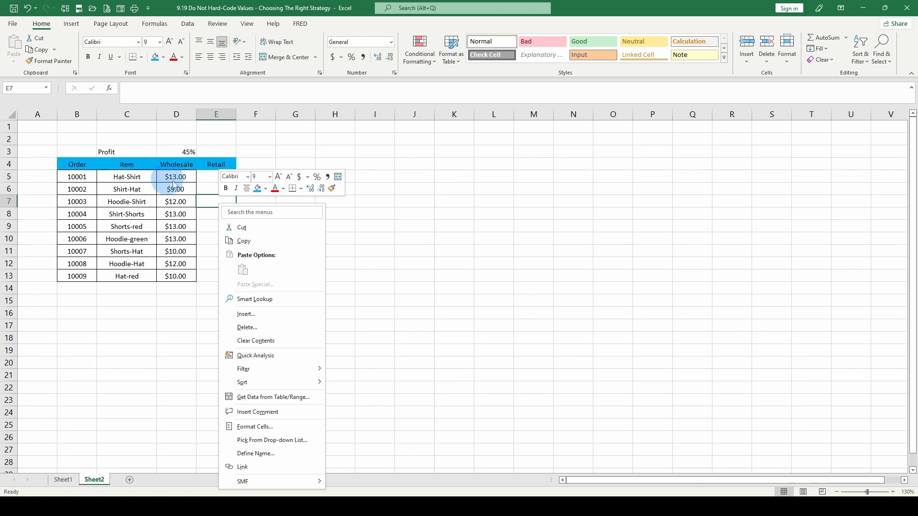
key("Escape")
- Enter the formula =D5*.45 in E5 to calculate the profit on the first order's wholesale price
left_click(222, 177)
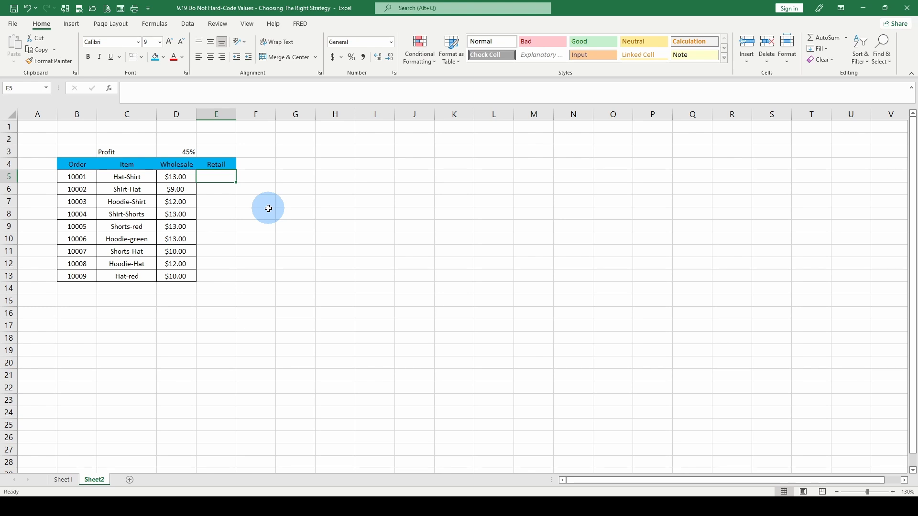
type("=")
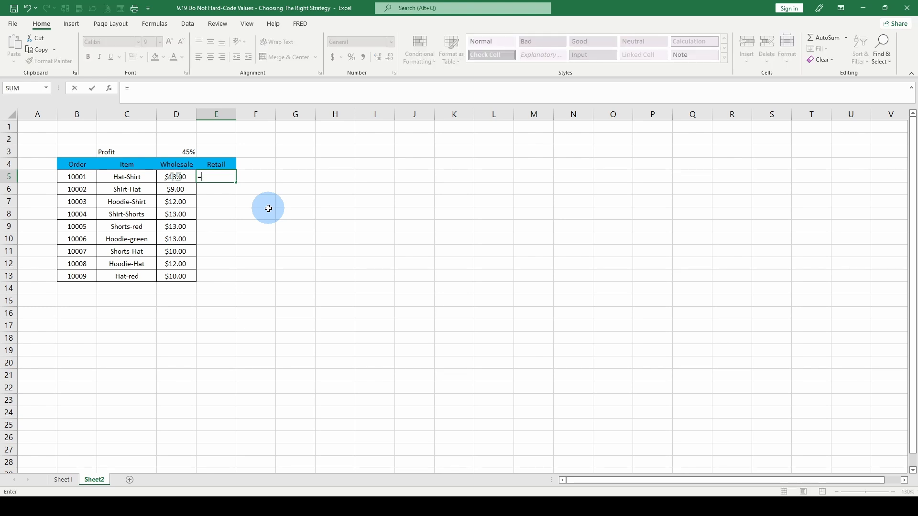
key("Left")
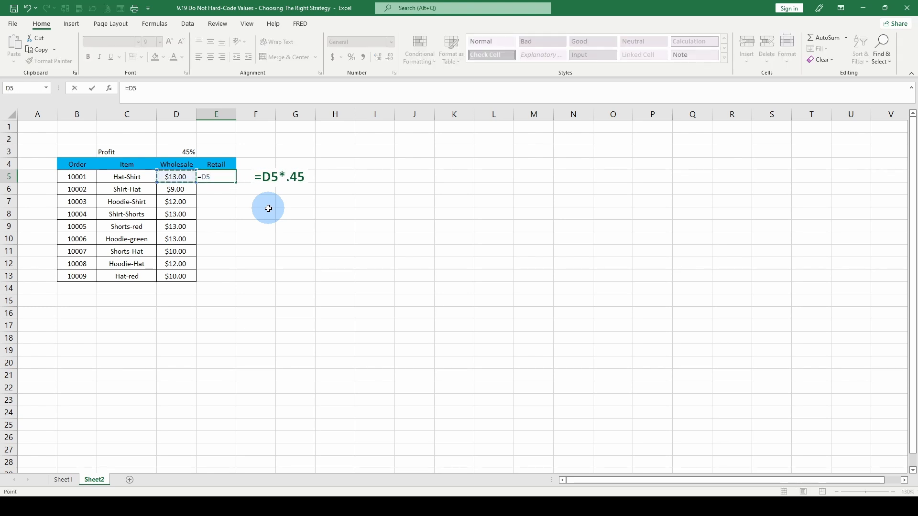
type("*.45")
key("Tab")
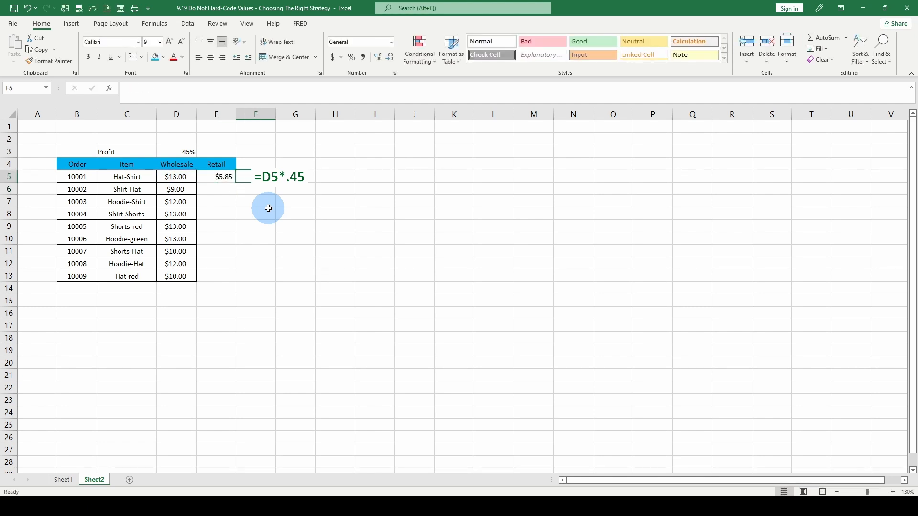
- Enter the formula =E5+D5 in F5 to add the first order's profit to its wholesale price
type("=")
key("Left")
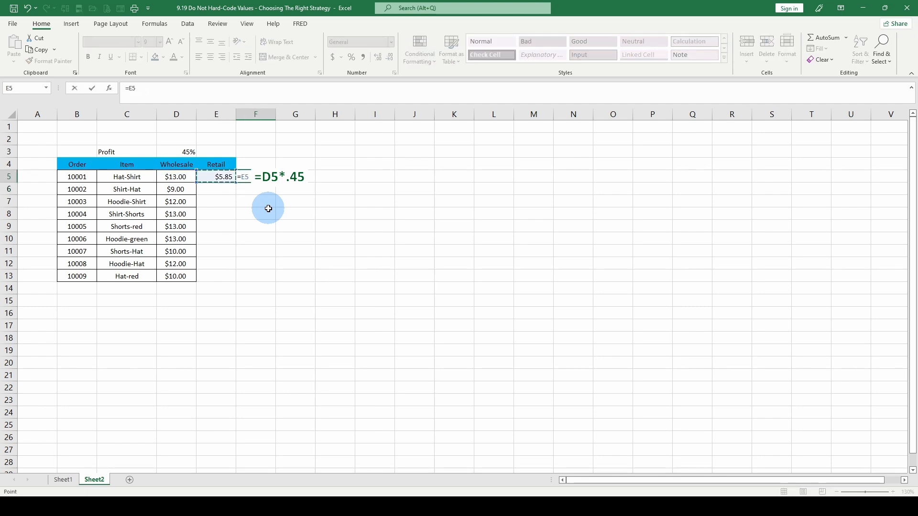
type("+")
key("Left")
key("Left")
key("Return")
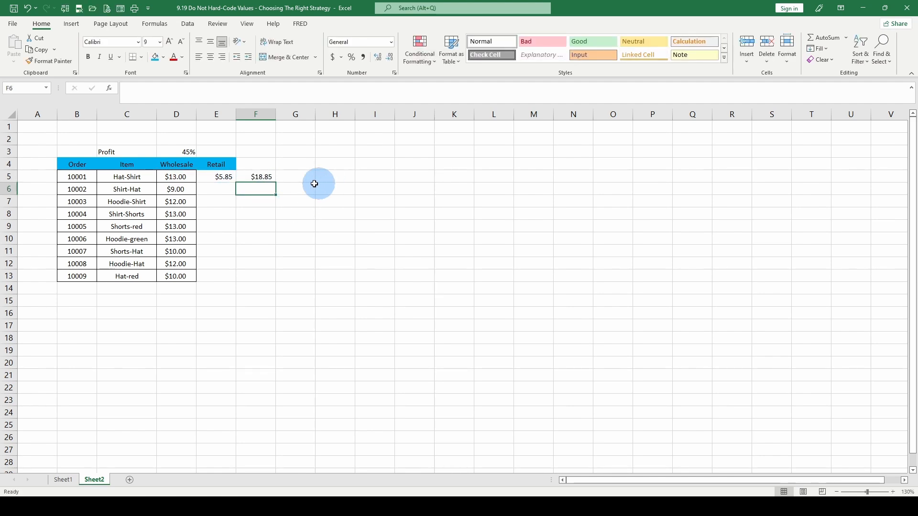
- Enter the formula =D5*(1+.45) in G5 to calculate the first order's retail price in one cell
left_click(300, 178)
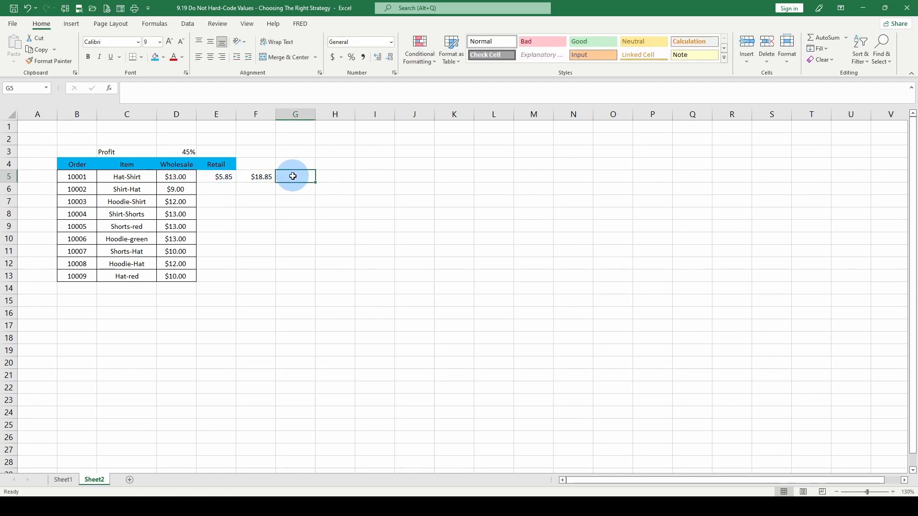
type("=")
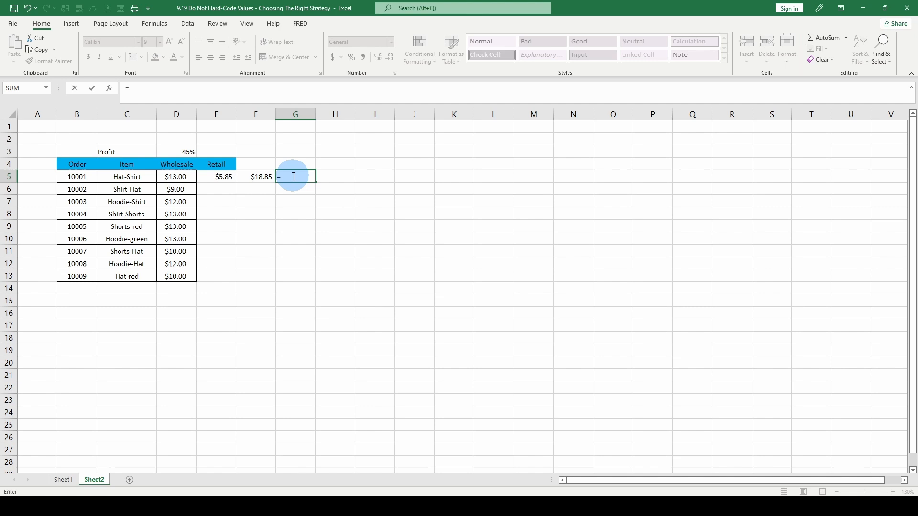
left_click(178, 177)
type("*(")
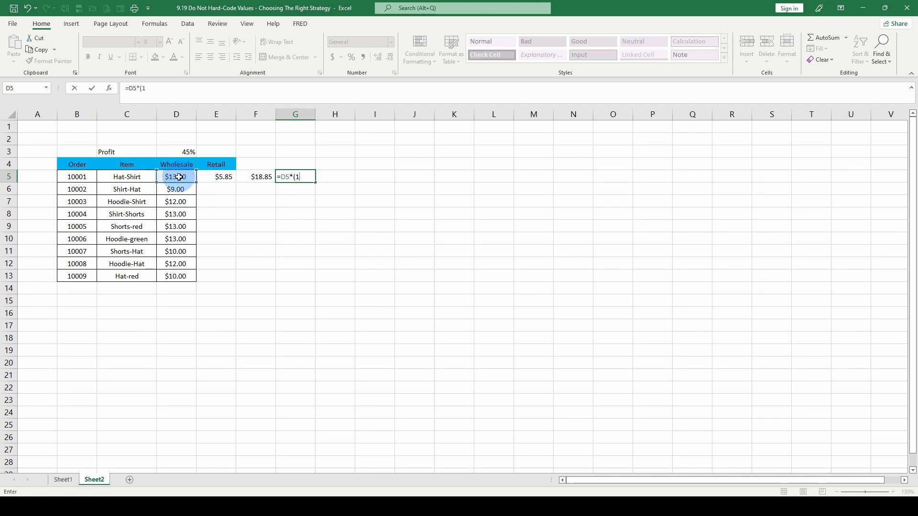
type("1+.45")
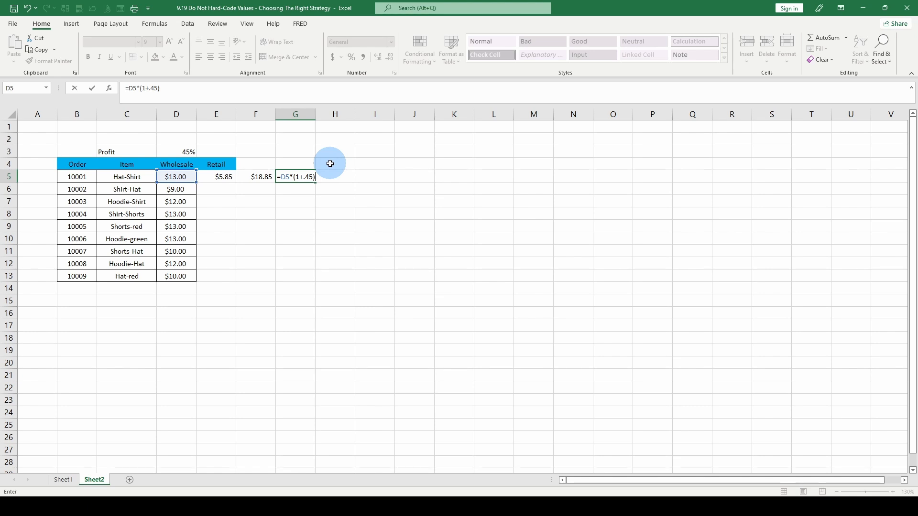
key("Return")
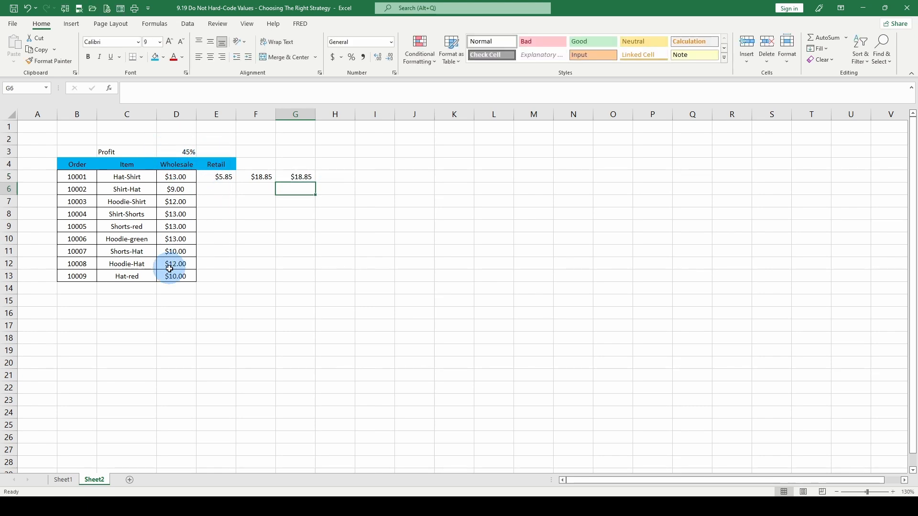
- Fill the formulas in E5, F5 and G5 down through row 13
left_click(219, 176)
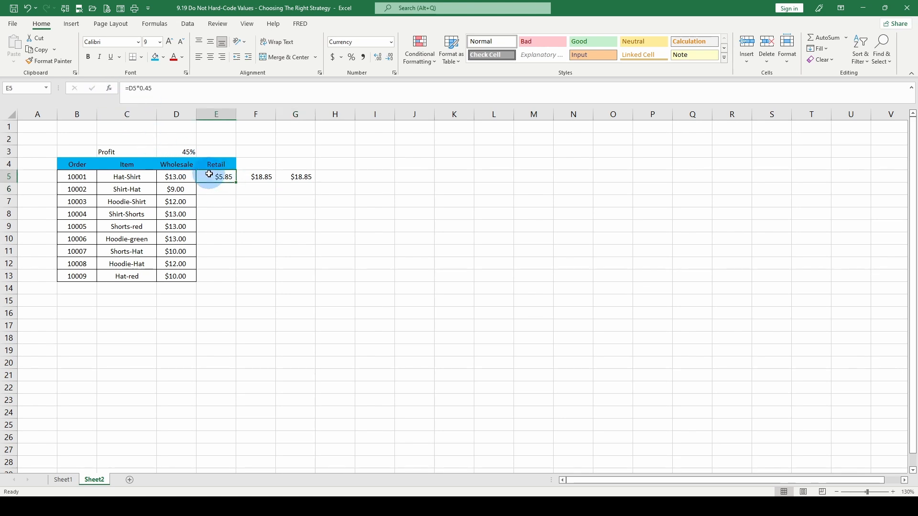
left_click_drag(209, 175, 214, 272)
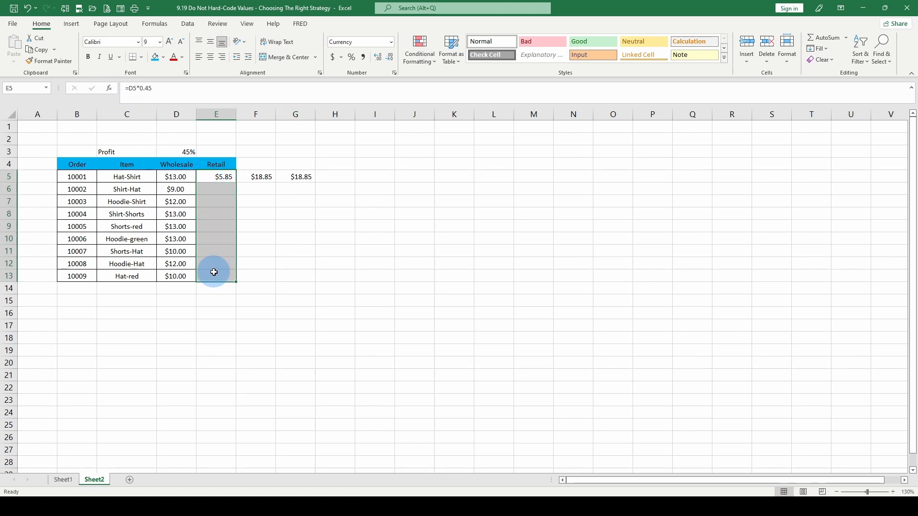
key("ctrl+d")
left_click(216, 214)
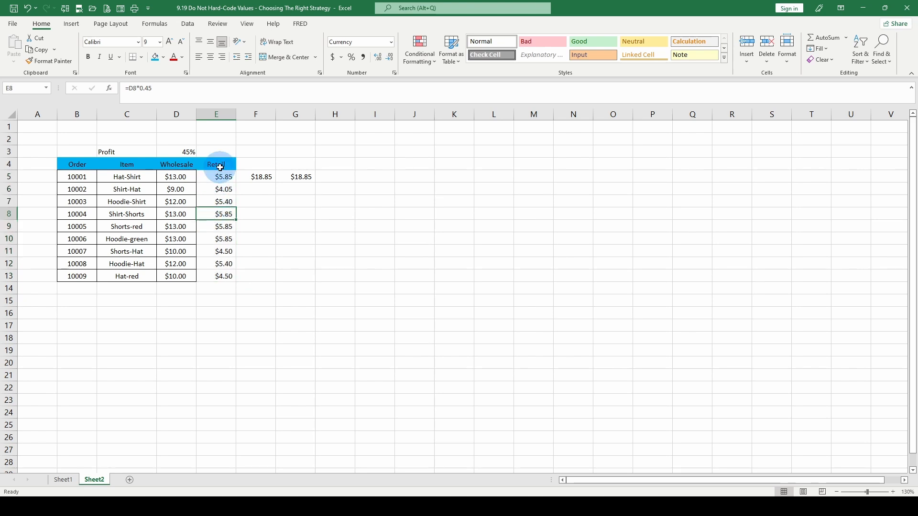
left_click_drag(258, 177, 297, 276)
key("ctrl+d")
left_click(296, 201)
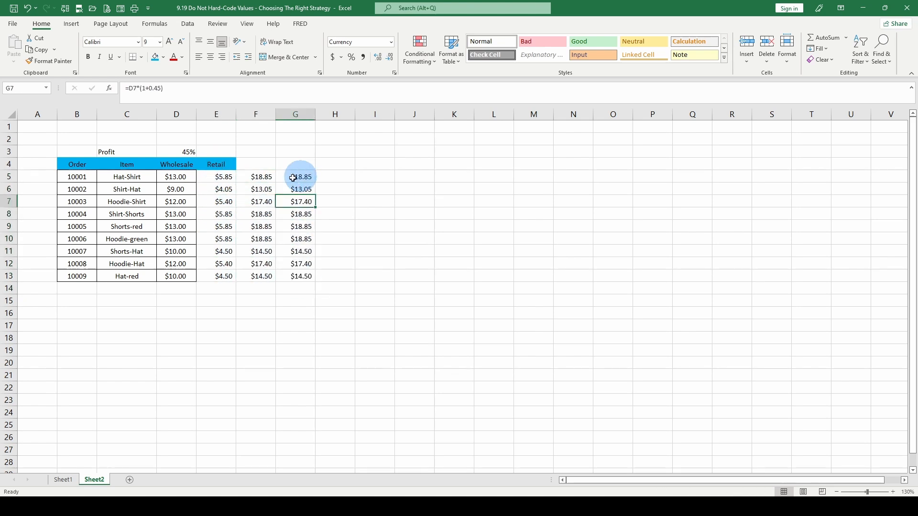
- Compare the profit rate cell D3 with the formulas in E5, F5 and G5 for hard-coded values
left_click(175, 151)
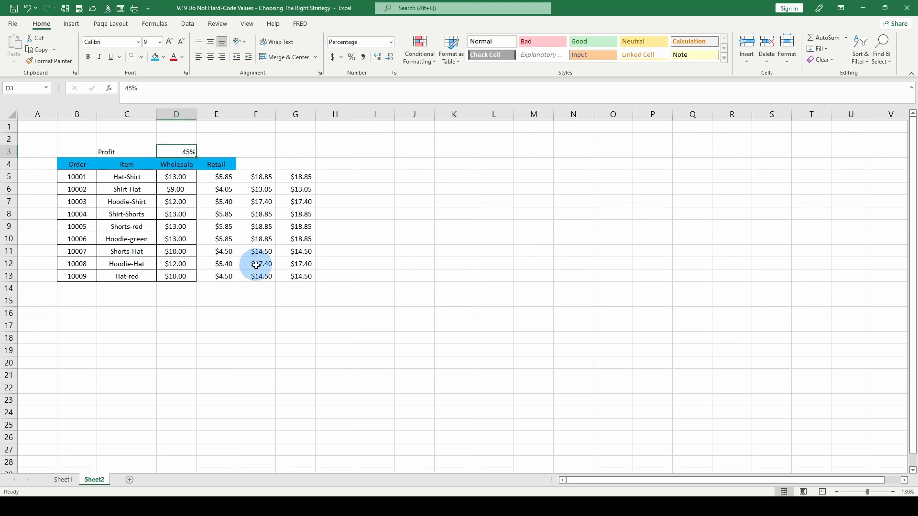
left_click(218, 182)
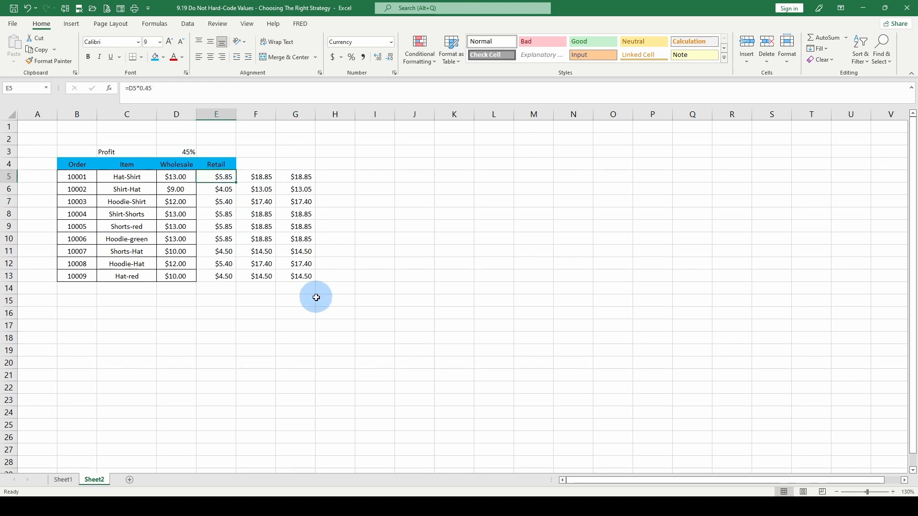
left_click(297, 178)
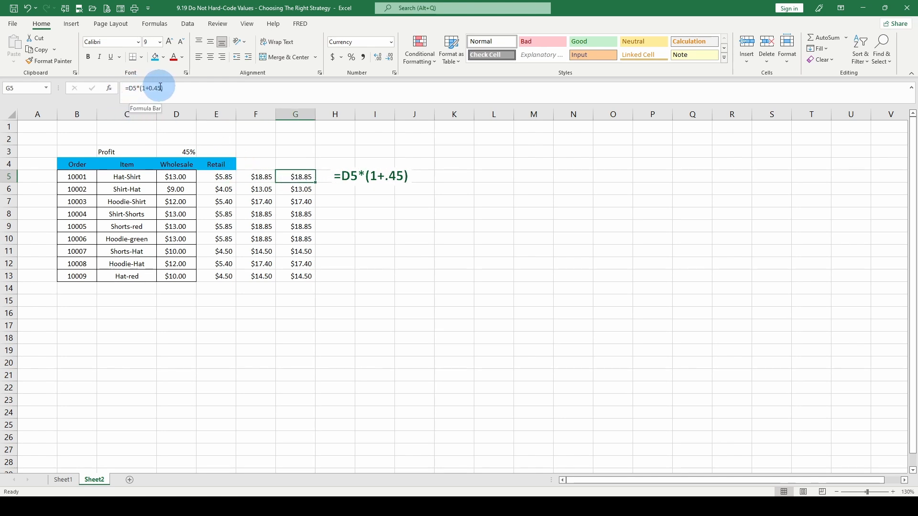
left_click(260, 178)
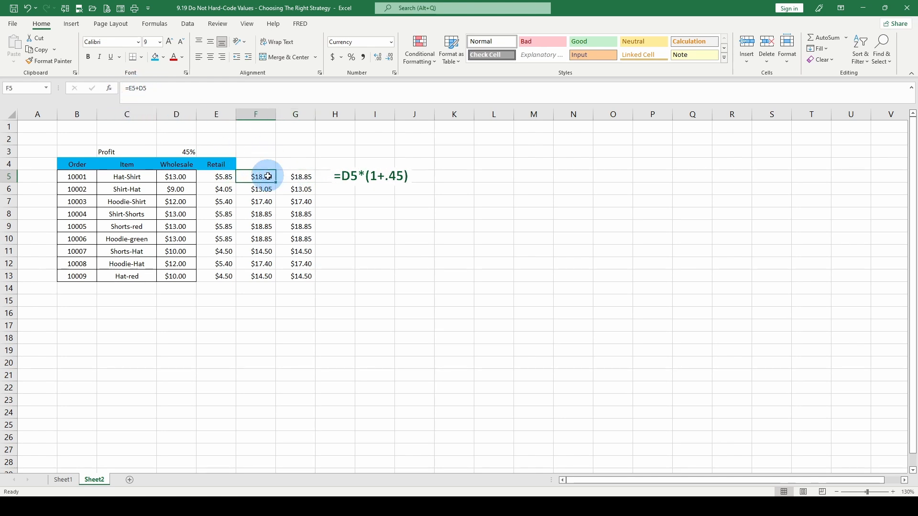
left_click(216, 174)
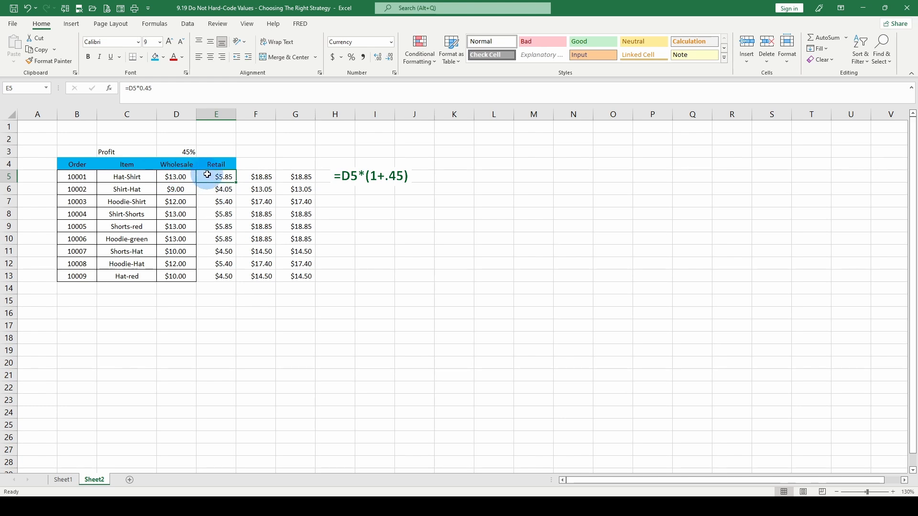
left_click(261, 175)
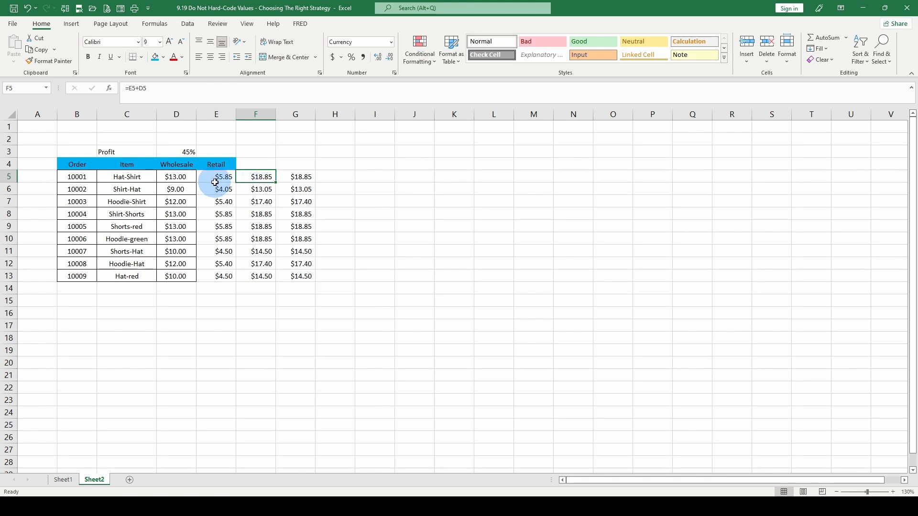
- Clear E5:F13 and move the formulas from G5:G13 into the Retail column as =$D5*(1+0.45)
left_click_drag(215, 183, 266, 274)
key("Delete")
left_click_drag(296, 177, 300, 281)
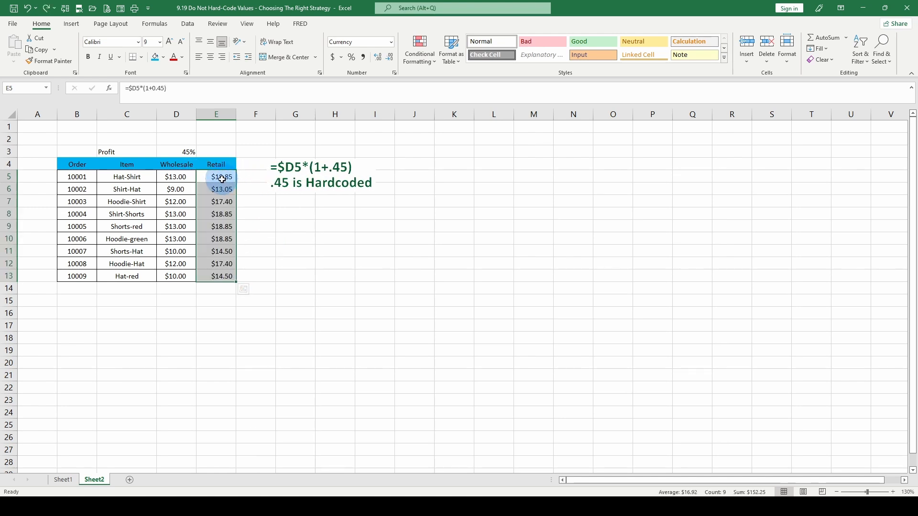
- Replace the hard-coded 0.45 in E5 with an absolute reference to the profit rate, making it =$D5*(1+$D$3)
left_click(222, 180)
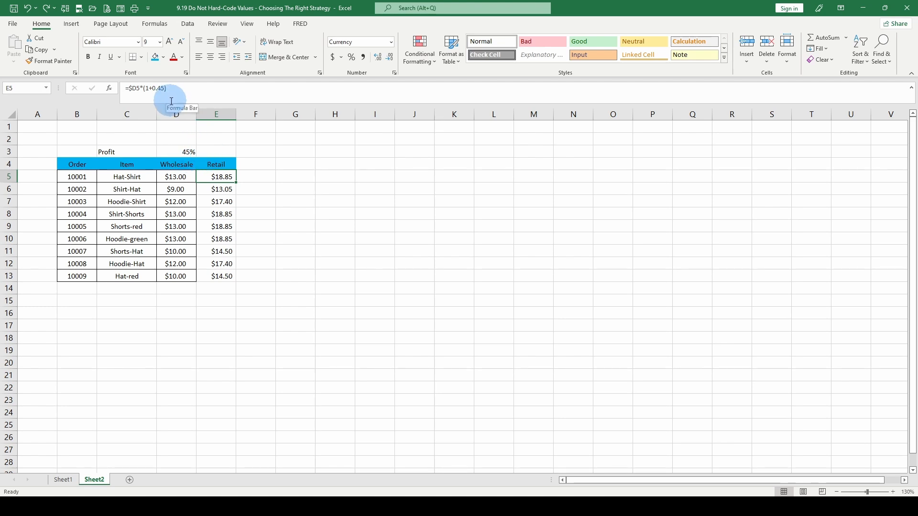
left_click(153, 88)
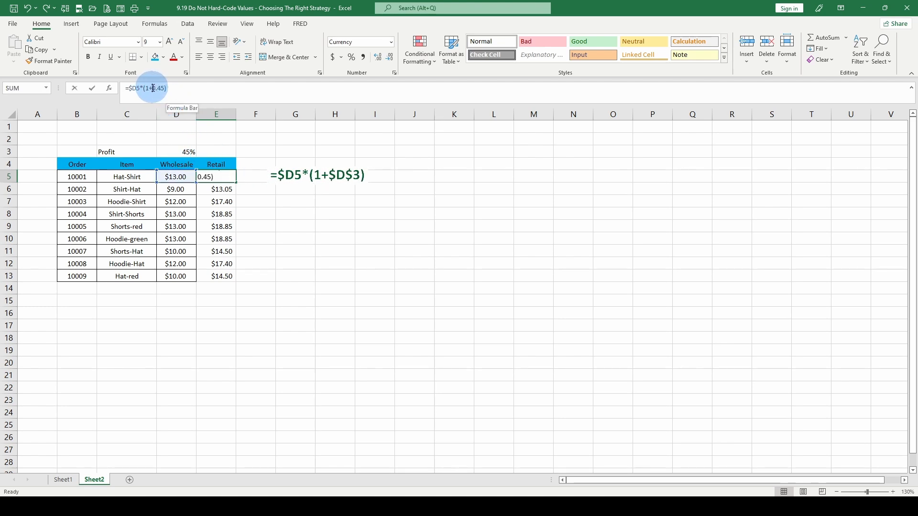
left_click_drag(147, 88, 163, 89)
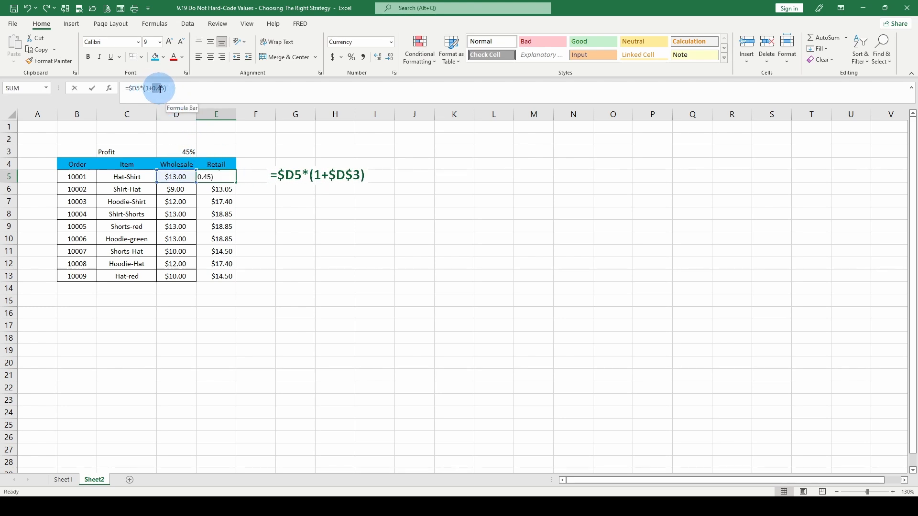
left_click(185, 152)
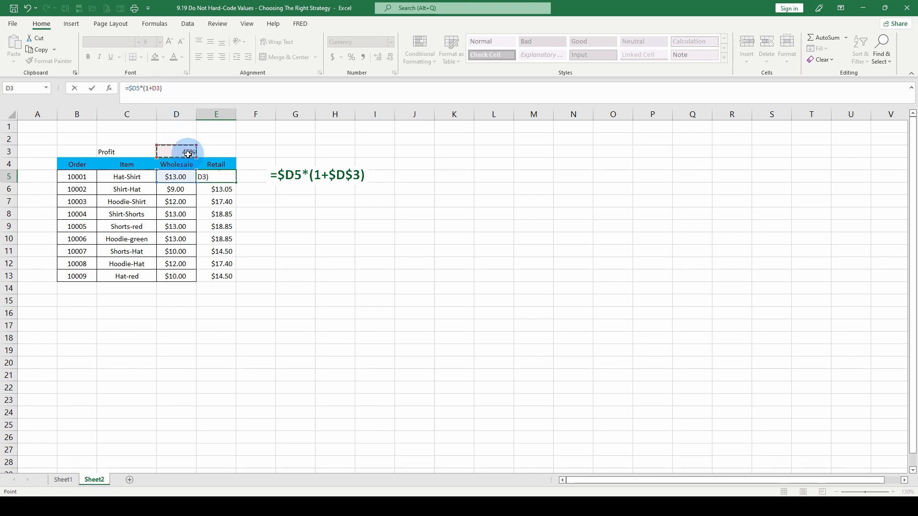
left_click(175, 89)
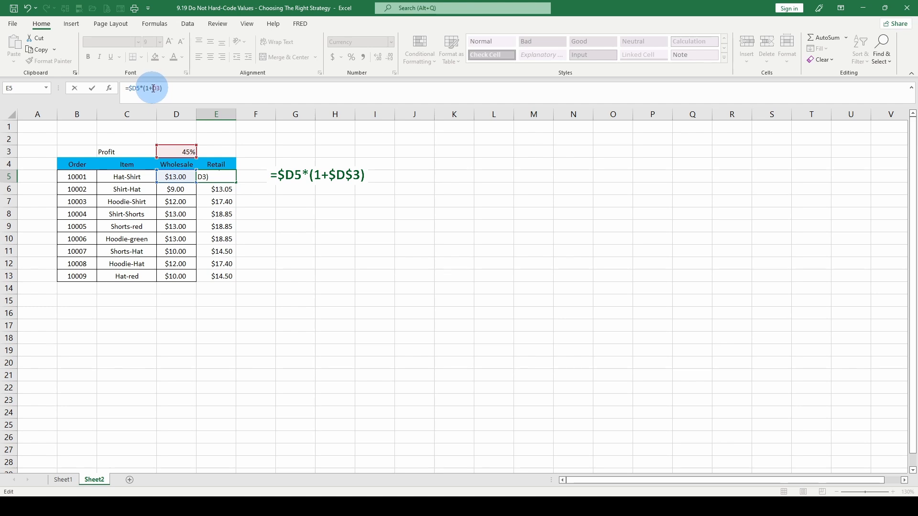
left_click_drag(153, 89, 160, 89)
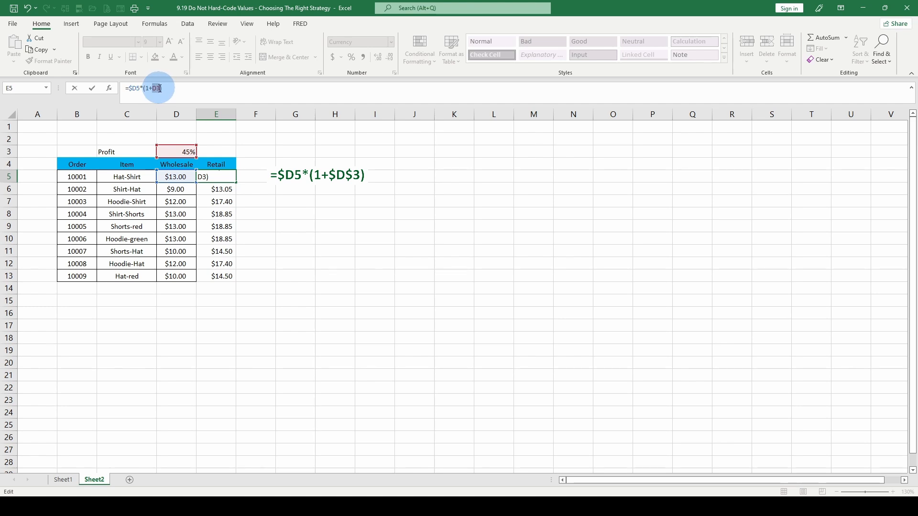
key("F4")
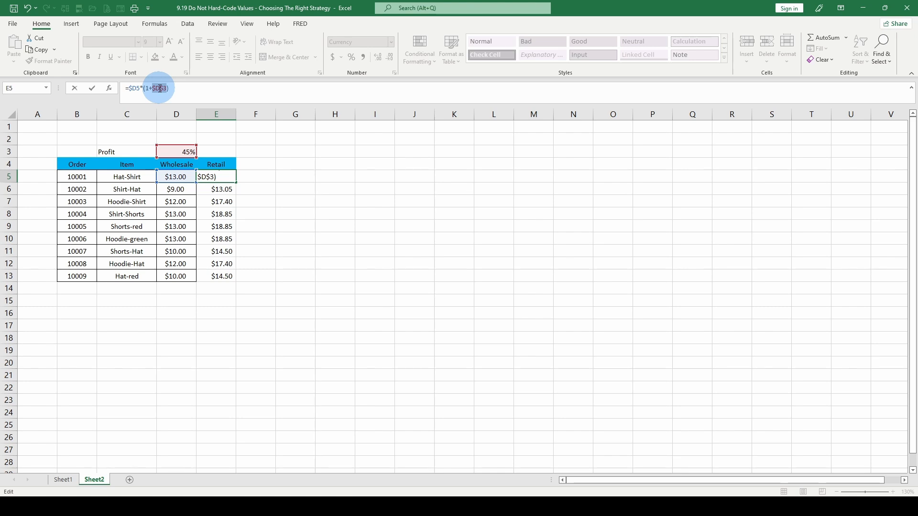
key("ctrl+Return")
- Fill the E5 formula down through E13, check the last row's formula, and select the profit rate in D3
left_click_drag(236, 183, 214, 278)
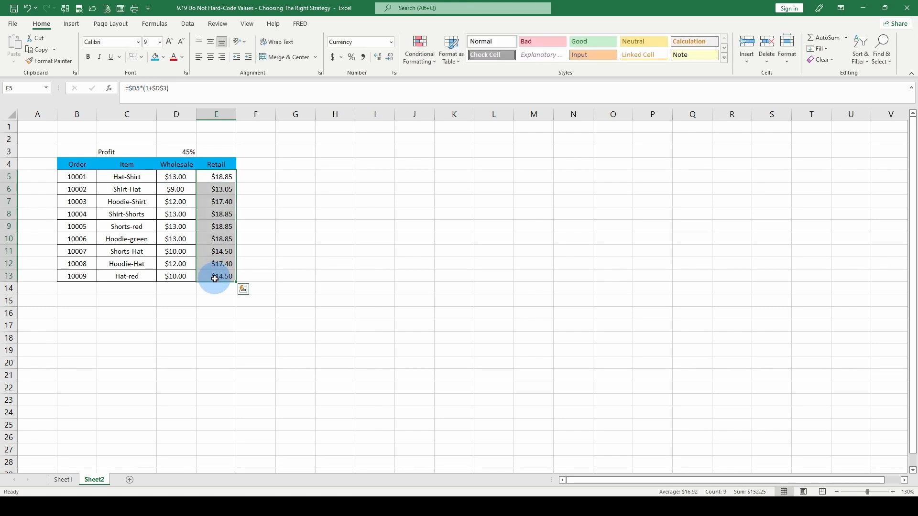
left_click(215, 279)
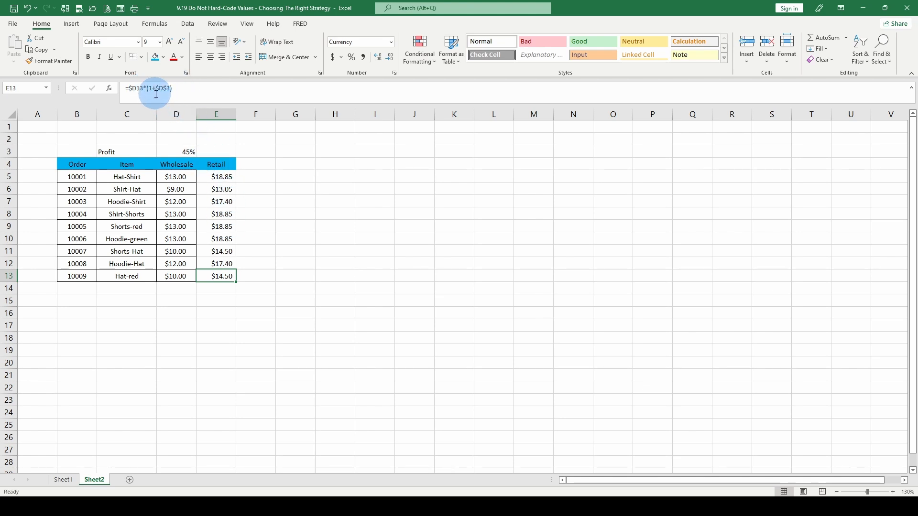
left_click(192, 151)
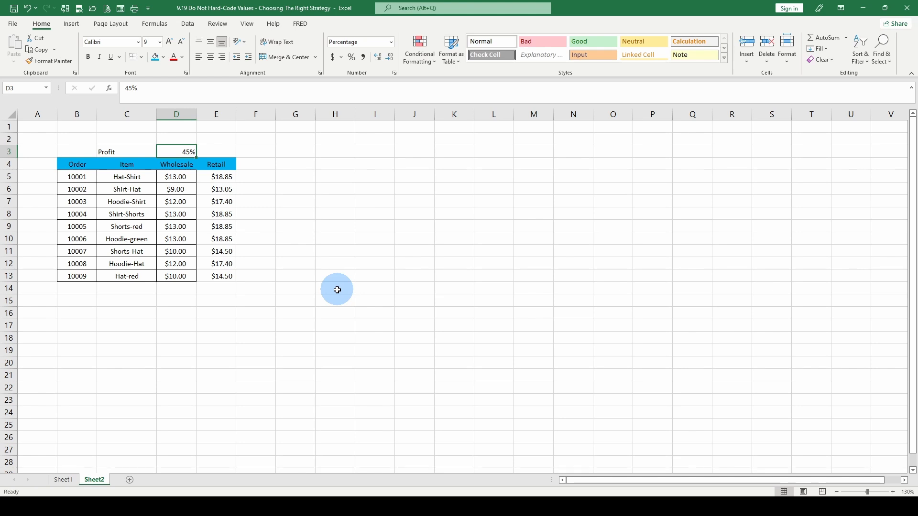
- Set the profit rate in D3 to 35% and check the recalculated Retail prices in E5:E13
type("35")
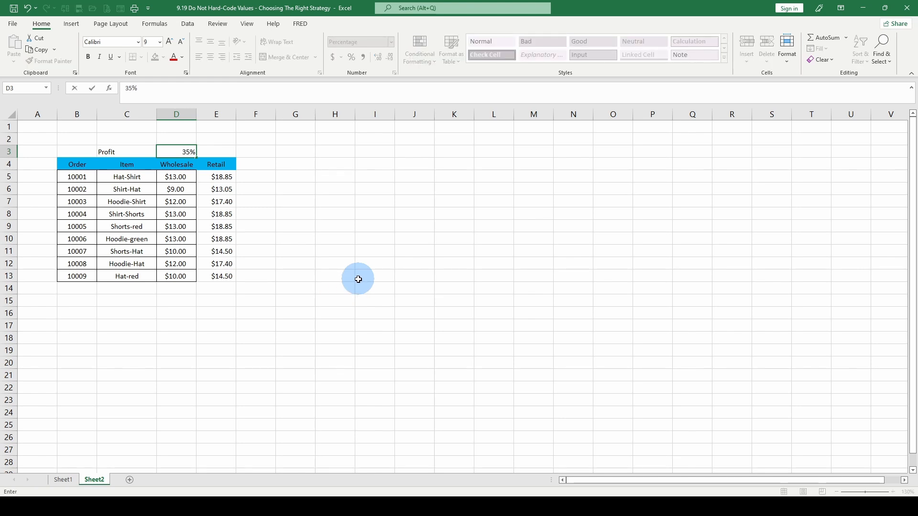
key("Return")
left_click_drag(221, 180, 213, 274)
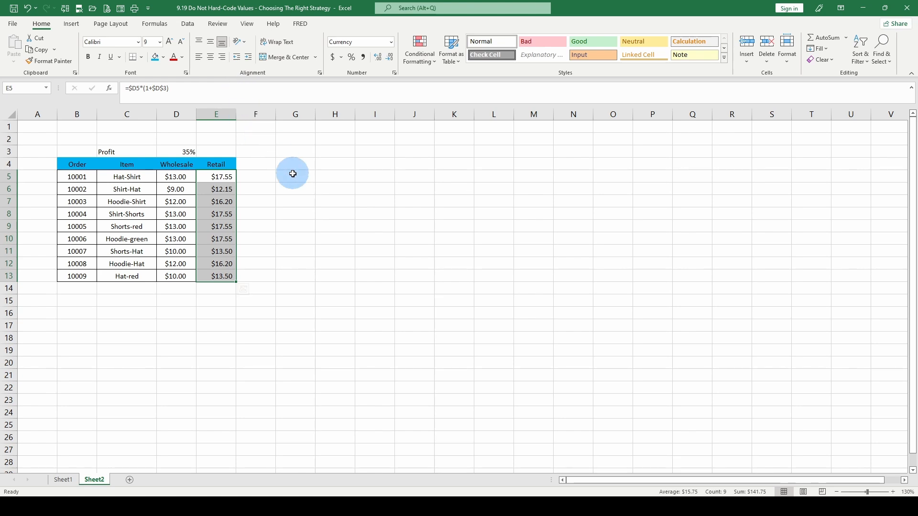
left_click(216, 227)
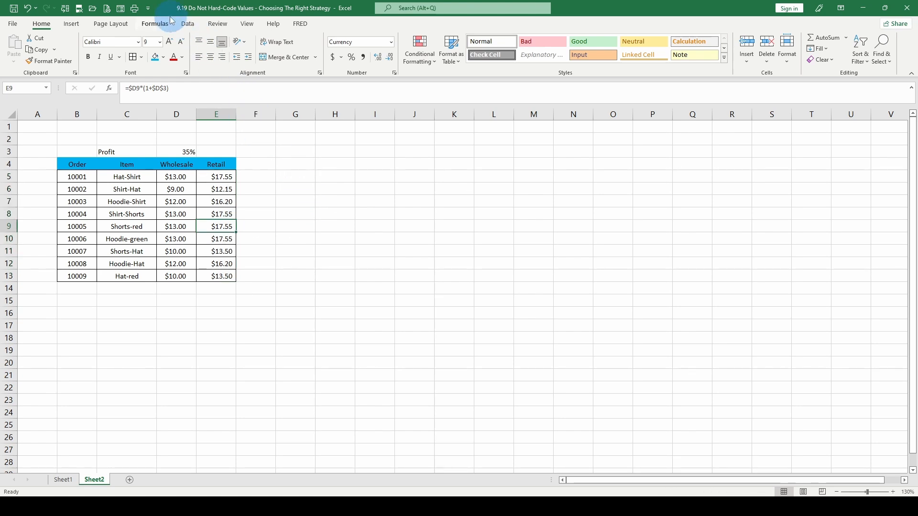
- Switch the workbook's formula calculation option to Manual
left_click(155, 24)
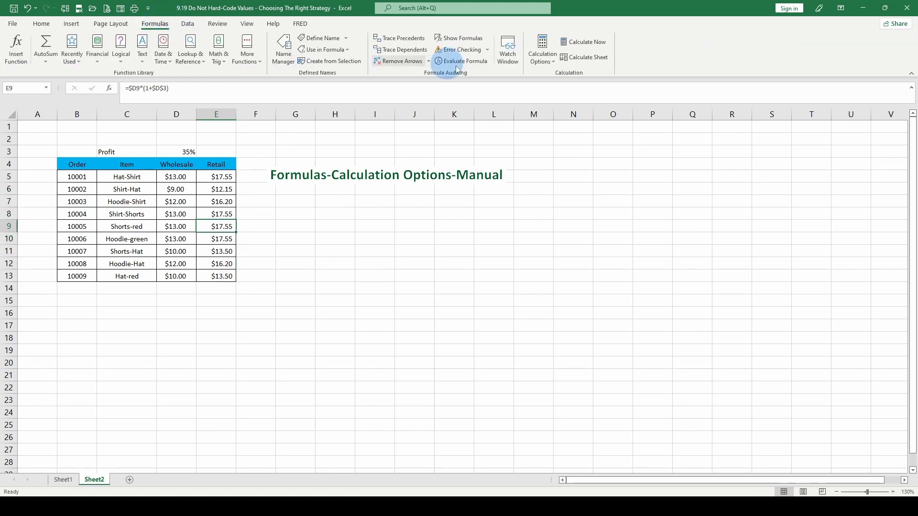
left_click(557, 67)
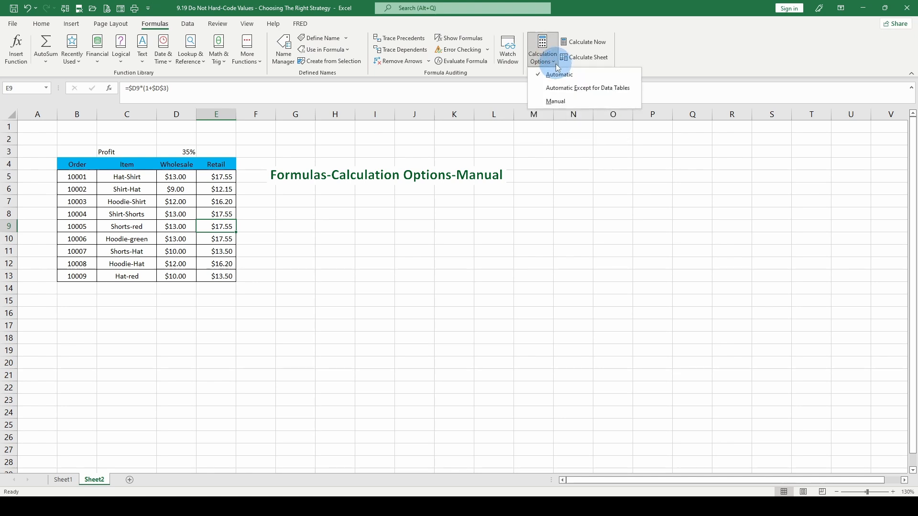
left_click(562, 102)
- Set the profit rate in D3 to 45% and recalculate the Retail prices manually
left_click(177, 152)
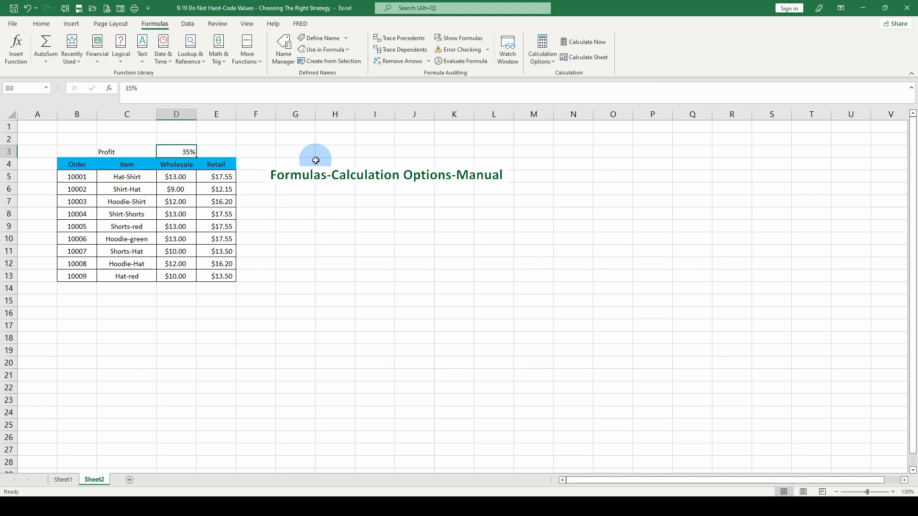
type("45")
key("Return")
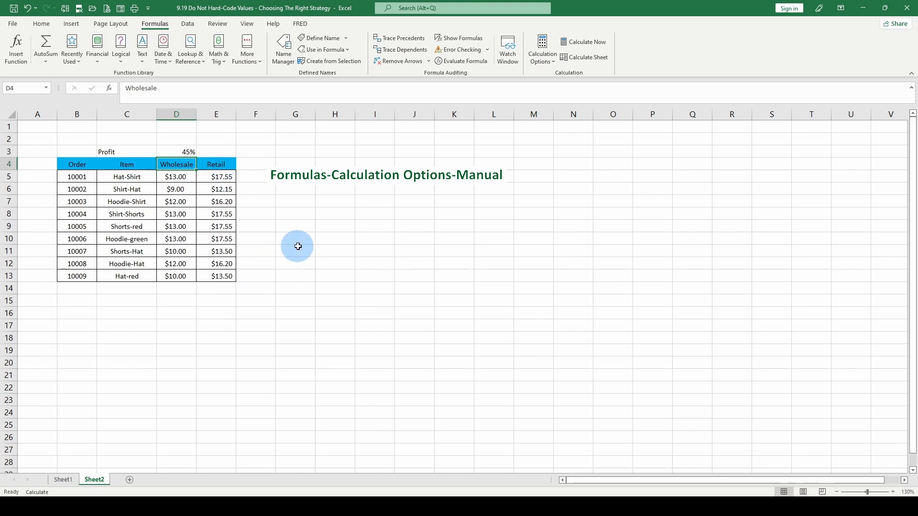
key("F9")
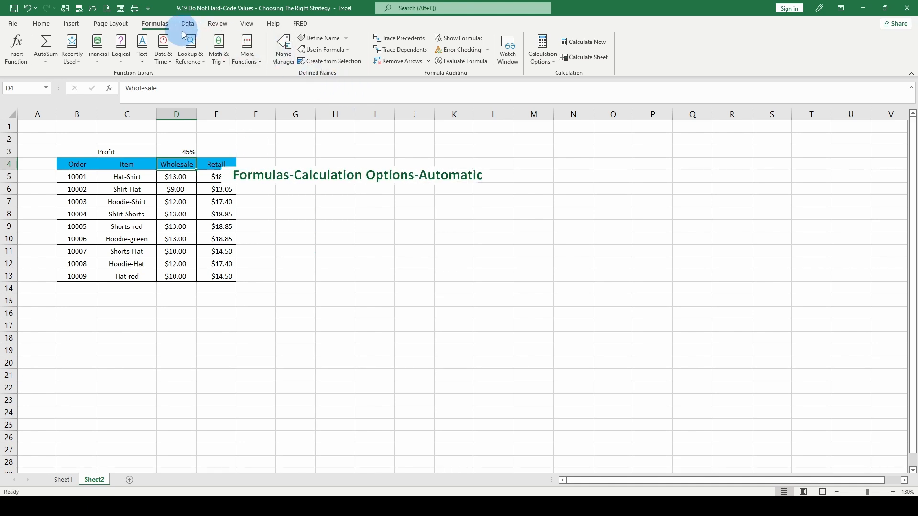
- Return the calculation option to Automatic and set the profit rate in D3 to 40%
left_click(556, 62)
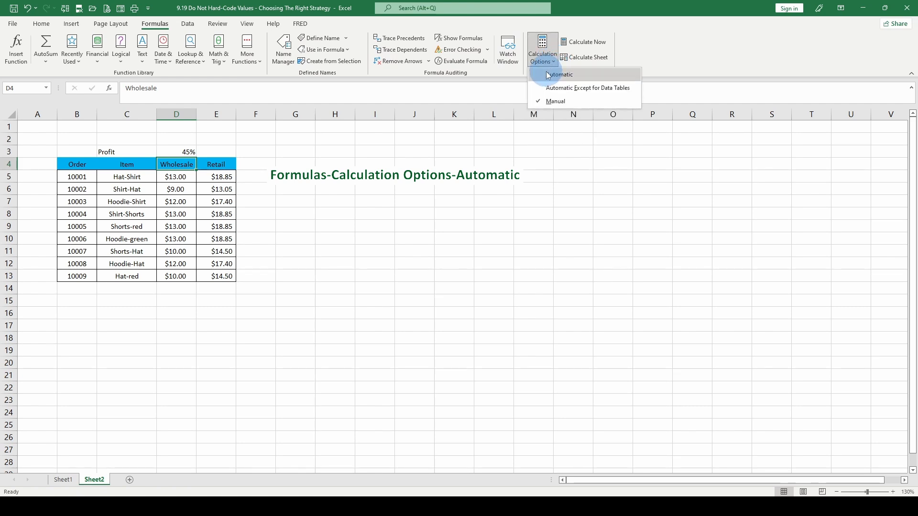
left_click(548, 75)
left_click(179, 152)
type("40")
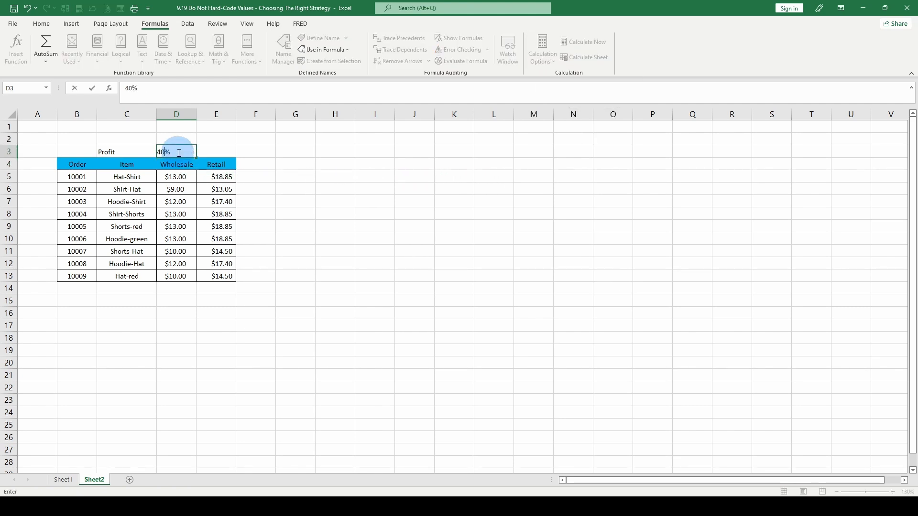
key("Return")
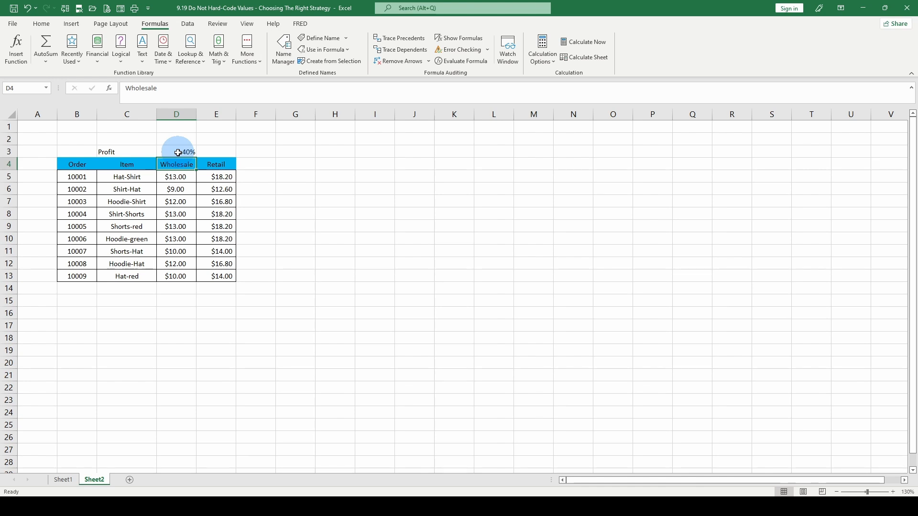
left_click(178, 152)
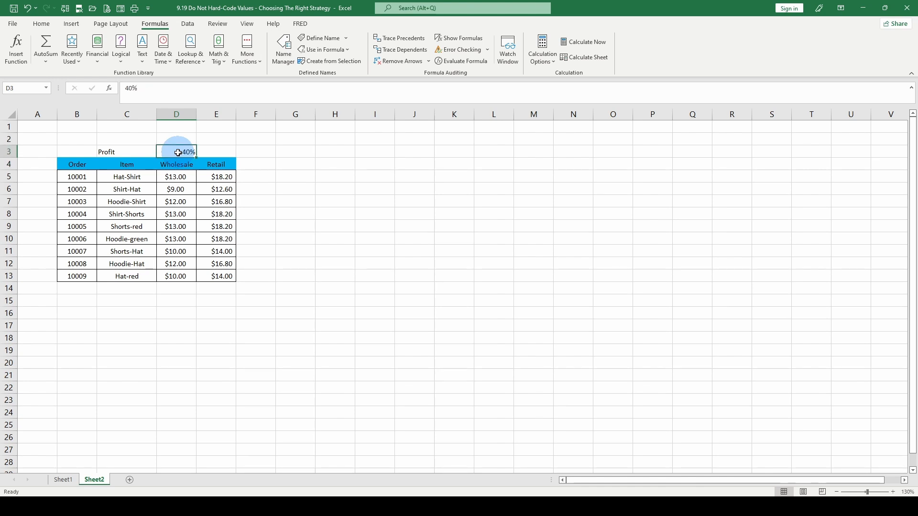